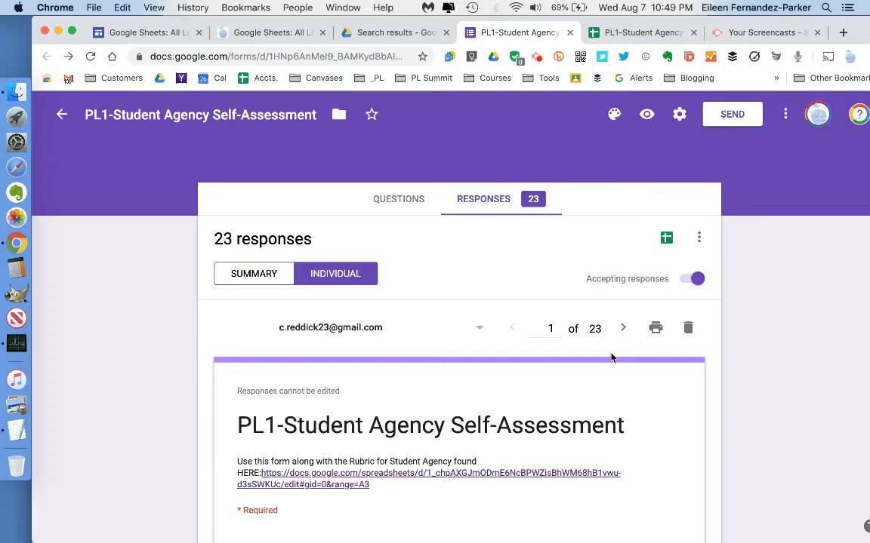
Step: Look over the questions of the PL1-Student Agency Self-Assessment form and return to its responses
left_click(393, 203)
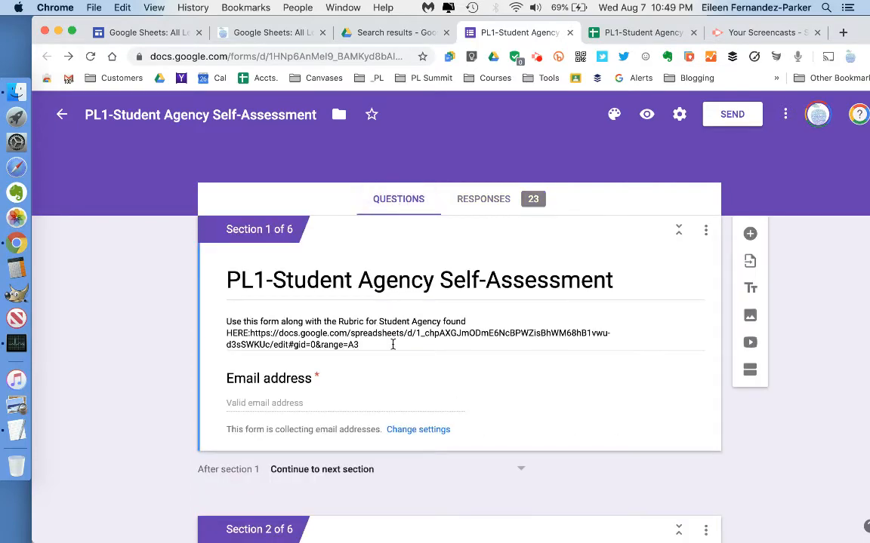
scroll(393, 345, "down", 6)
scroll(393, 345, "up", 10)
left_click(485, 204)
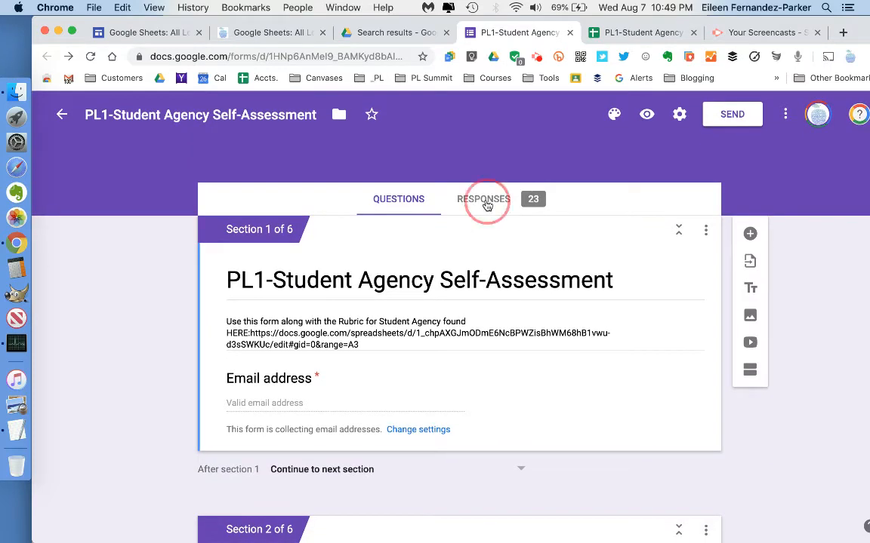
left_click(534, 203)
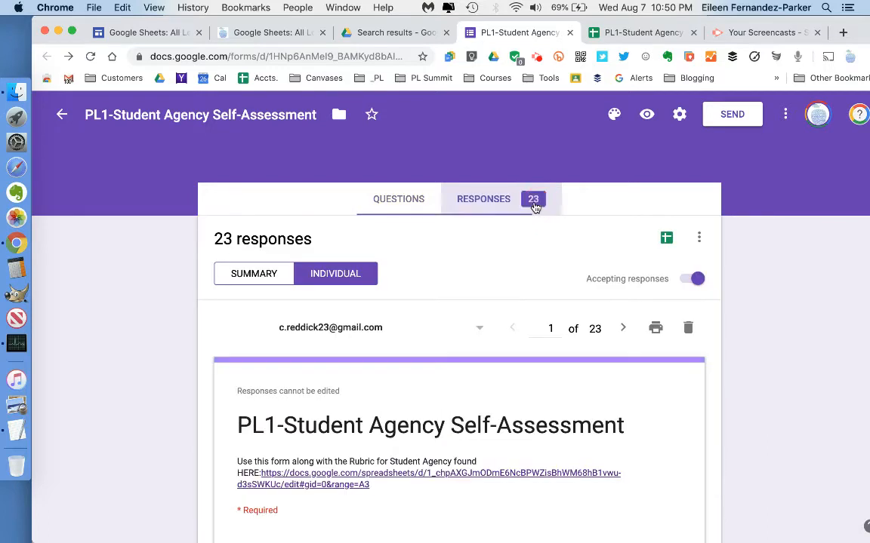
Step: Examine the summary of all responses, including the Shared Vision rating chart and the written reflections below it
left_click(253, 276)
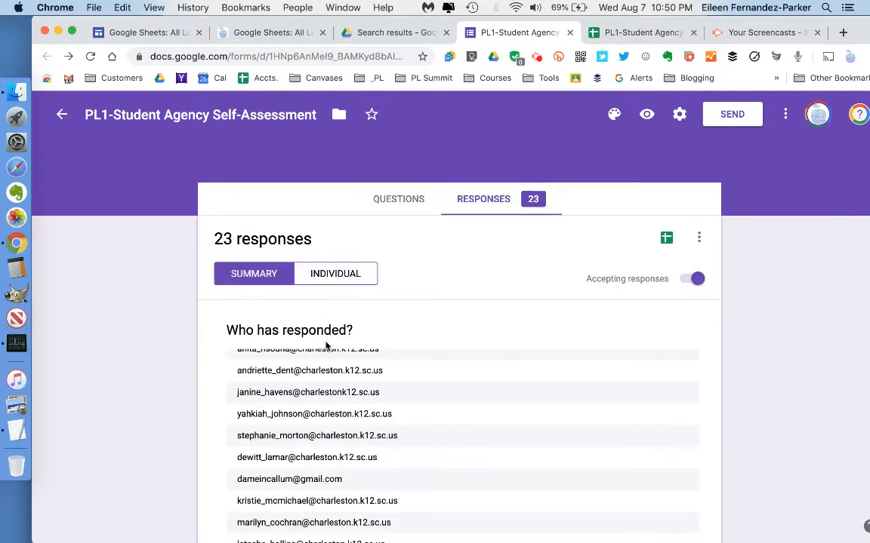
left_click(329, 276)
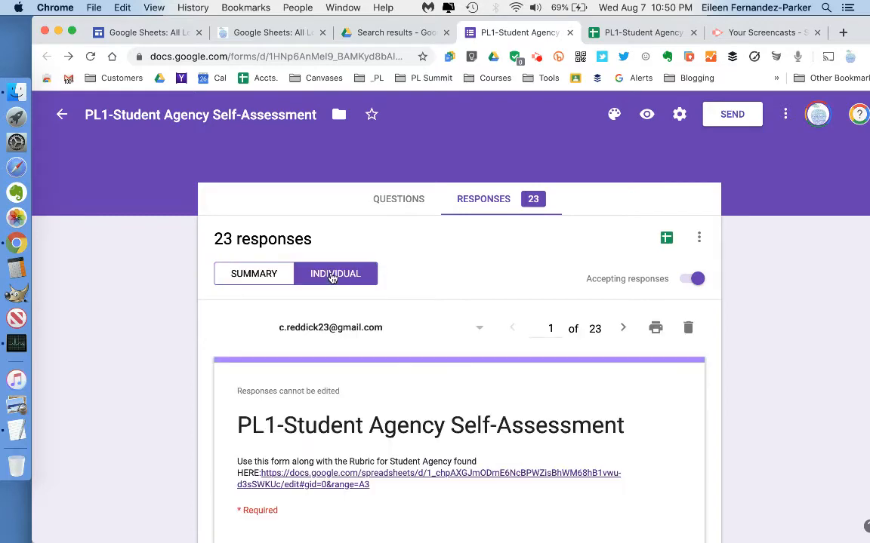
left_click(254, 276)
scroll(155, 443, "down", 20)
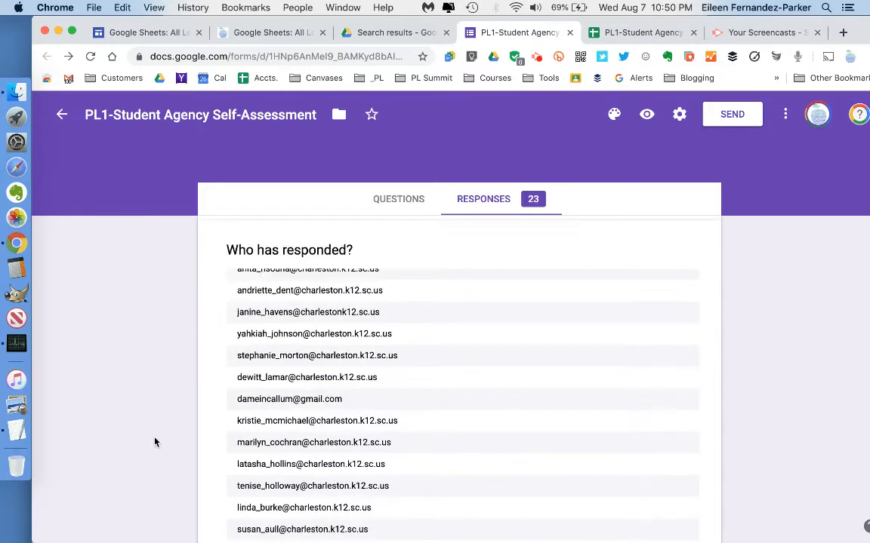
scroll(155, 442, "down", 12)
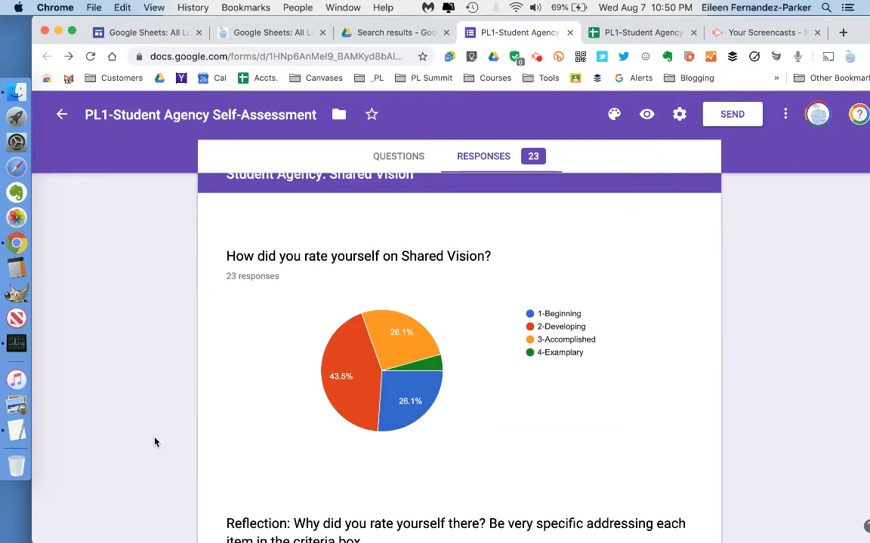
mouse_move(355, 358)
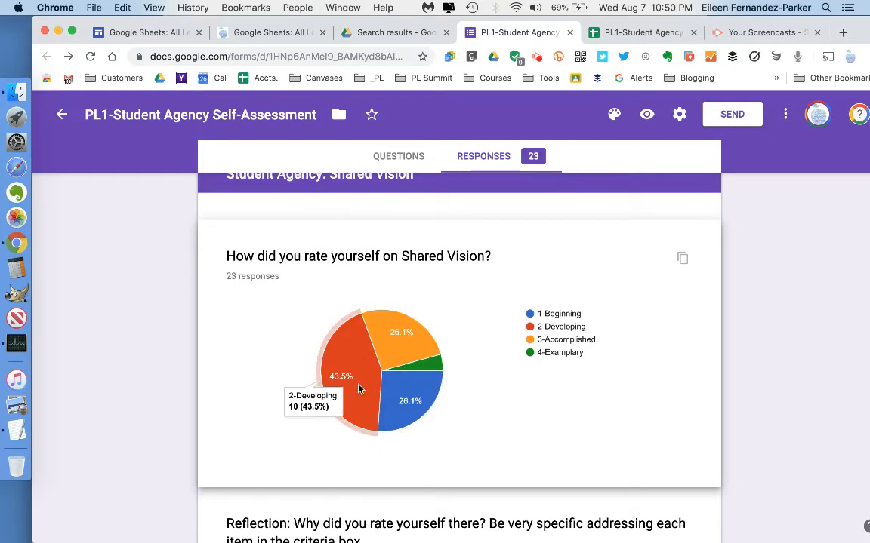
scroll(444, 406, "down", 5)
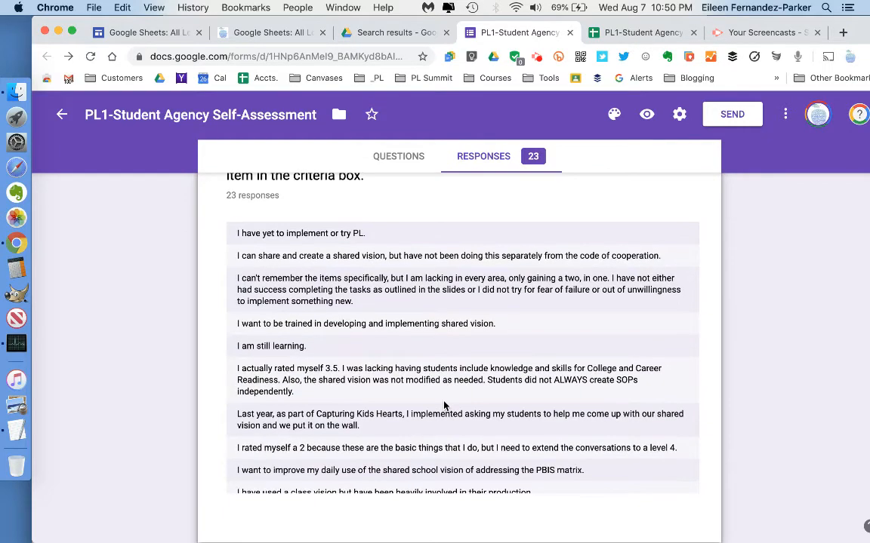
scroll(444, 406, "down", 10)
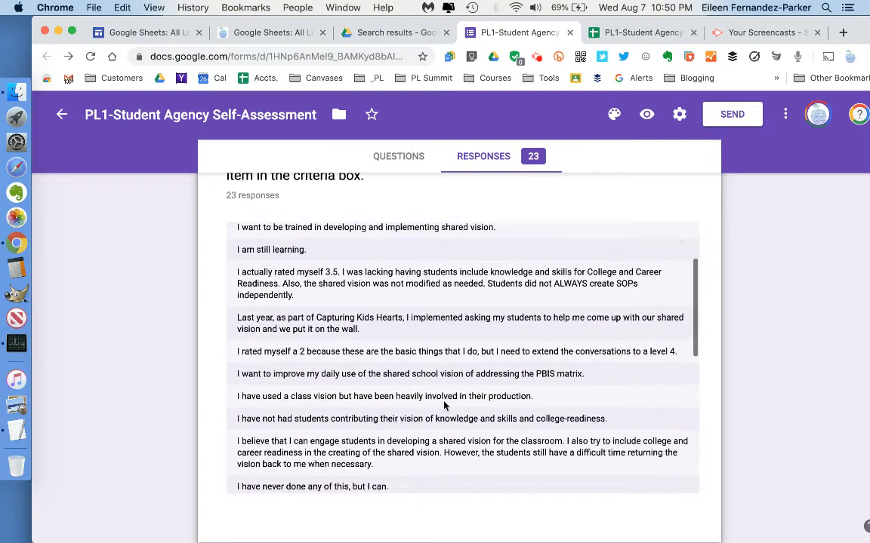
scroll(444, 403, "down", 2)
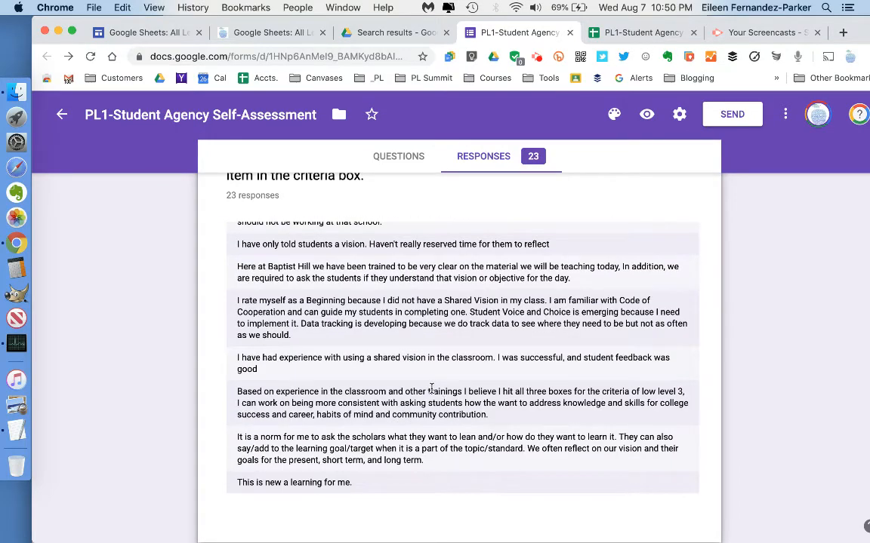
scroll(435, 388, "up", 6)
scroll(170, 303, "up", 10)
scroll(171, 303, "up", 10)
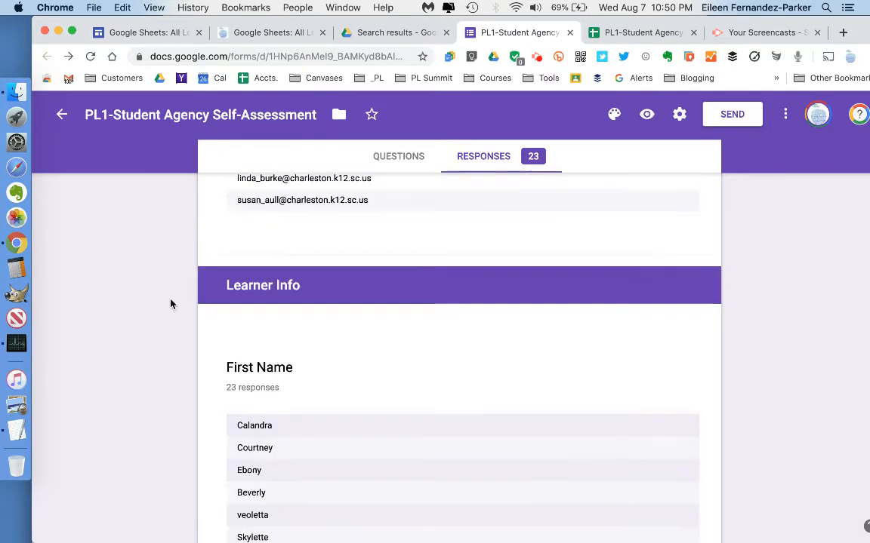
Step: Examine the first individual response, from the learner info through the answers about goals and probability
left_click(332, 274)
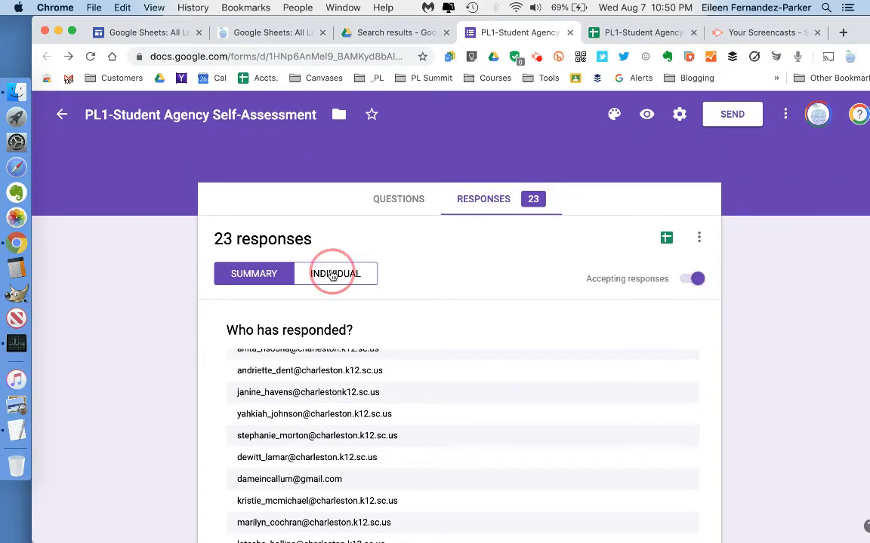
scroll(154, 430, "down", 3)
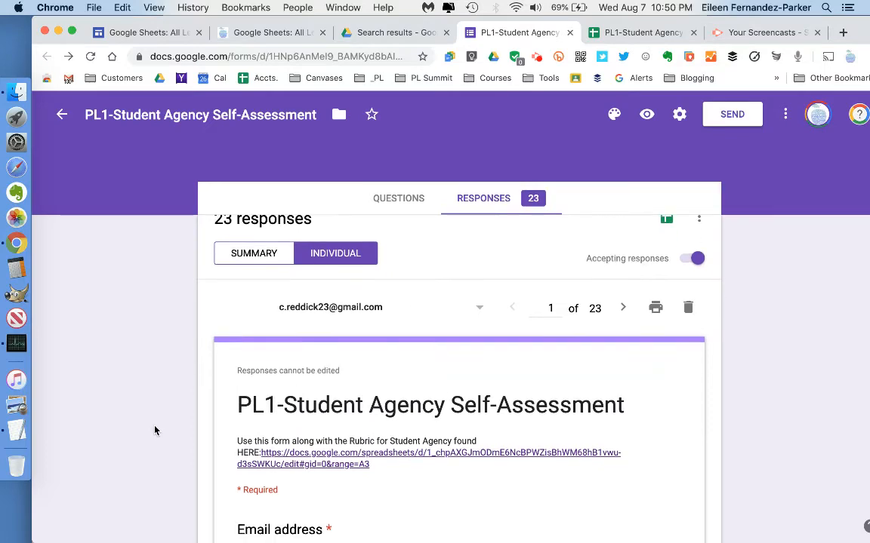
scroll(190, 512, "down", 2)
scroll(191, 512, "down", 10)
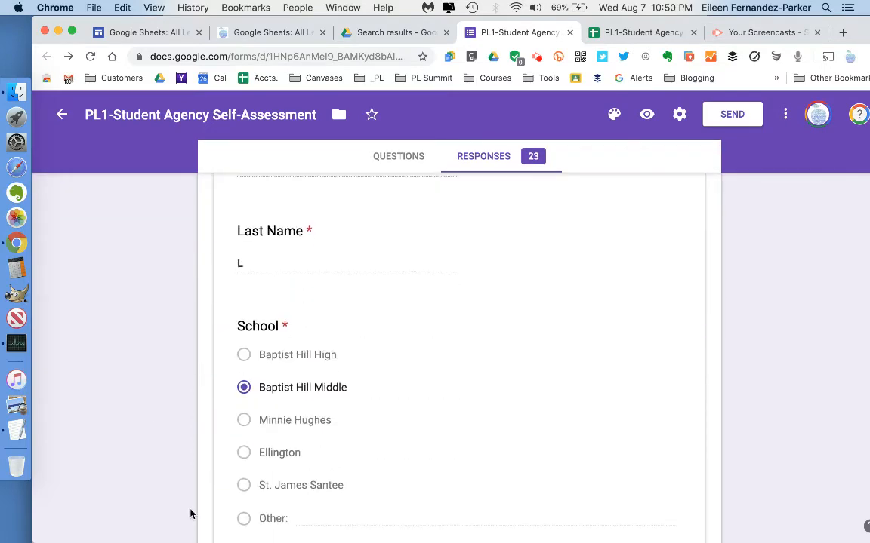
scroll(190, 514, "down", 7)
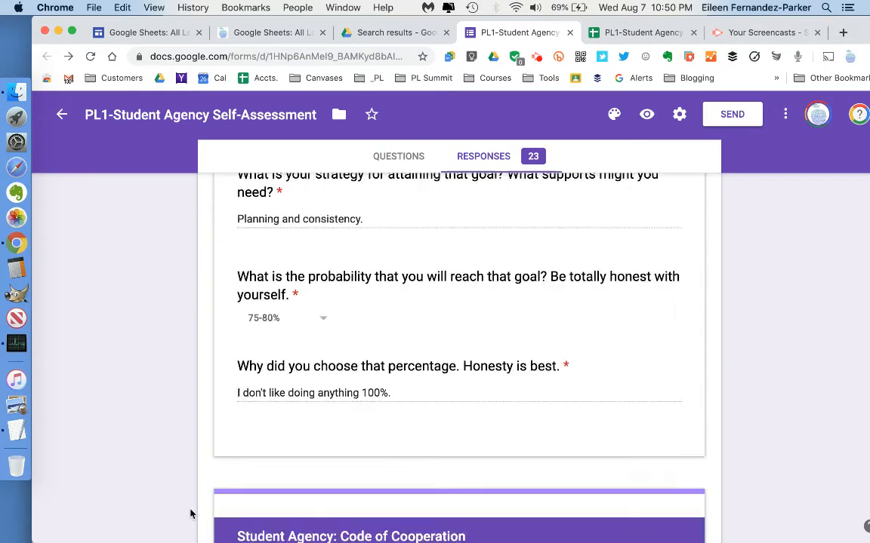
scroll(190, 514, "up", 20)
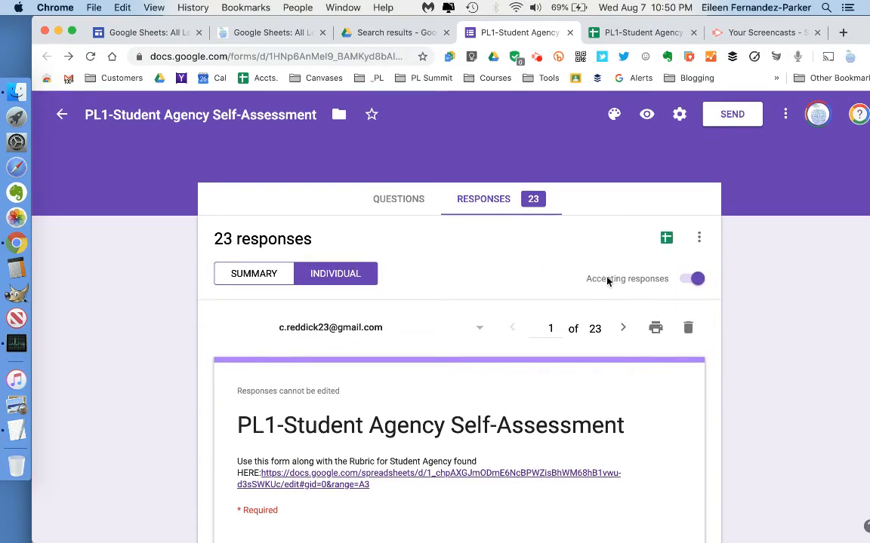
Step: View the form's responses in the linked spreadsheet and look at the Form Responses 1 sheet
left_click(666, 238)
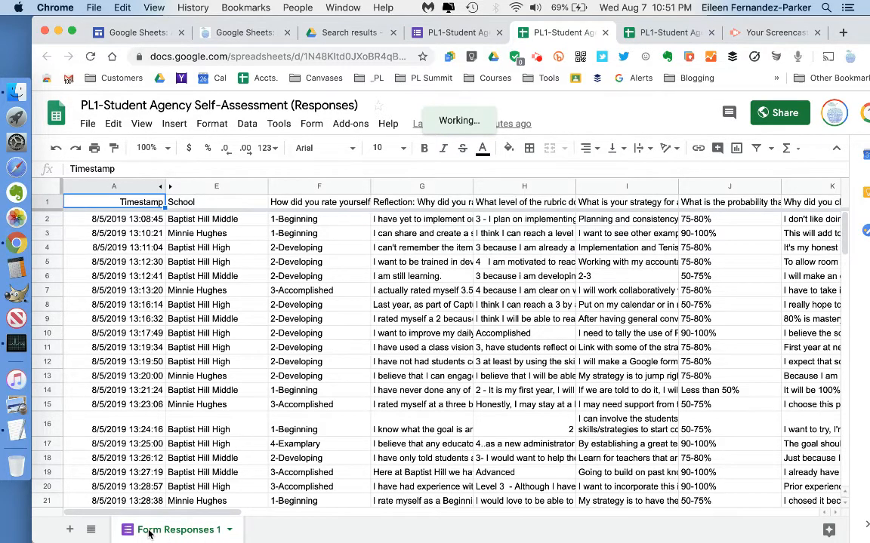
left_click_drag(183, 533, 164, 532)
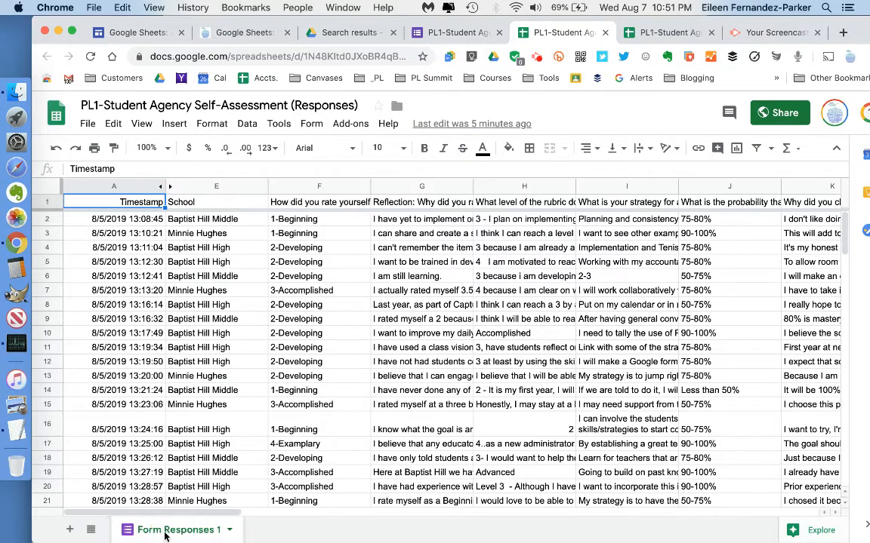
Step: Return to the PL1-Student Agency Self-Assessment form and start making a copy of it
left_click(458, 33)
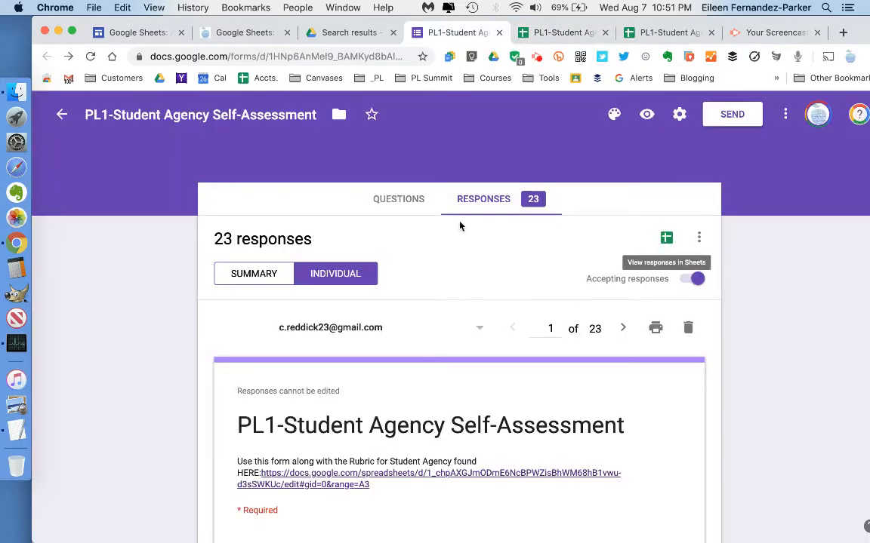
left_click(786, 119)
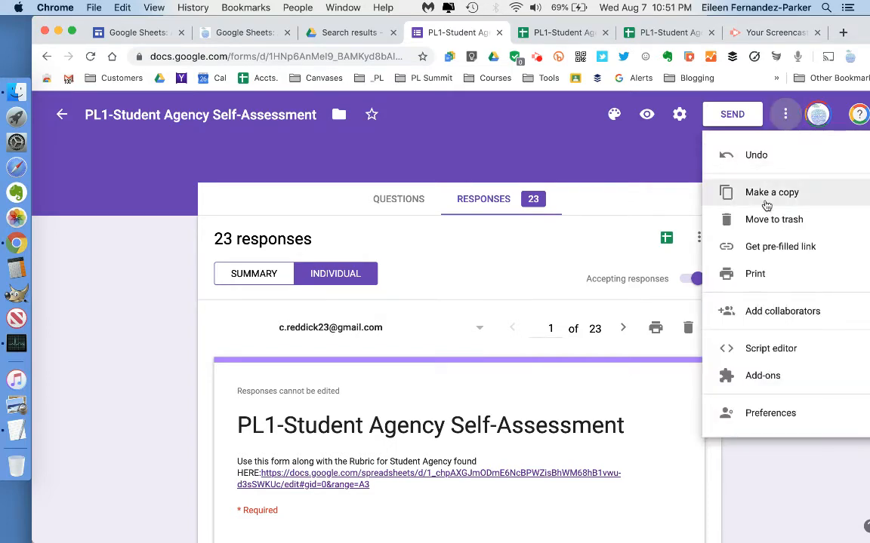
left_click(766, 195)
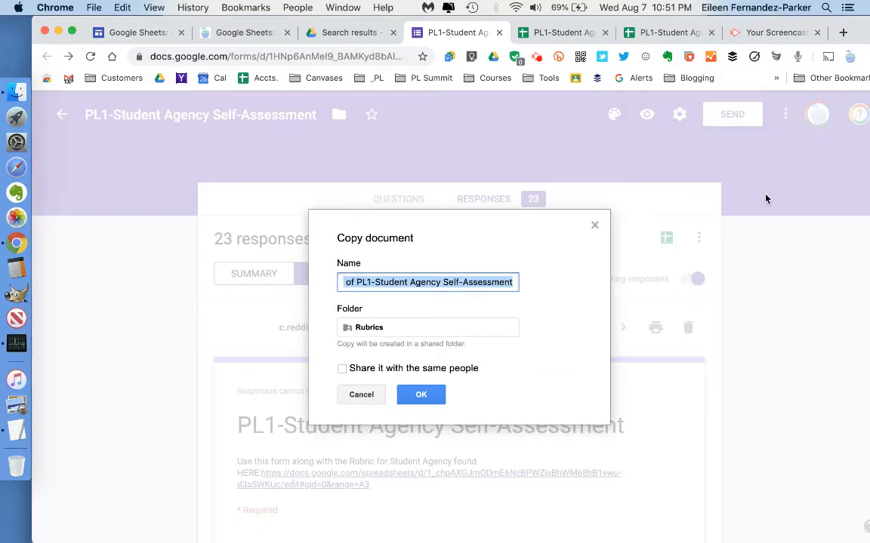
left_click(366, 336)
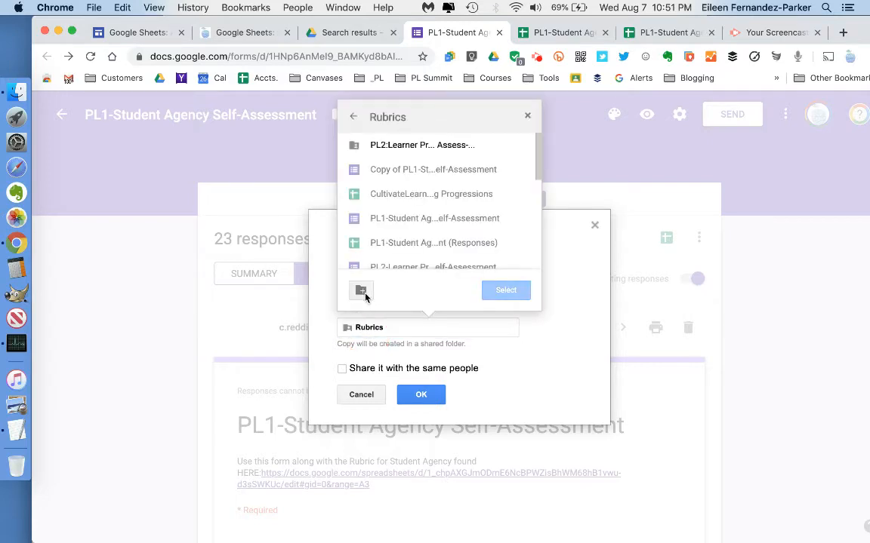
left_click(353, 117)
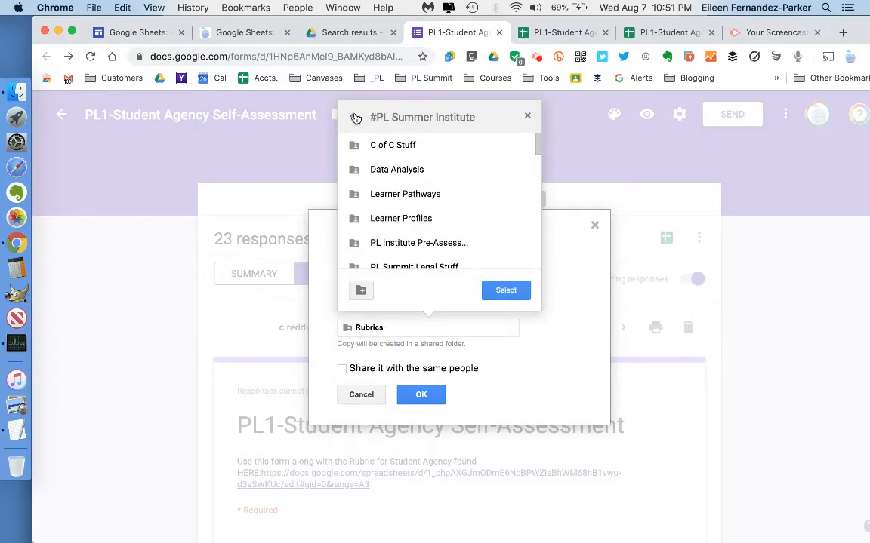
left_click(527, 116)
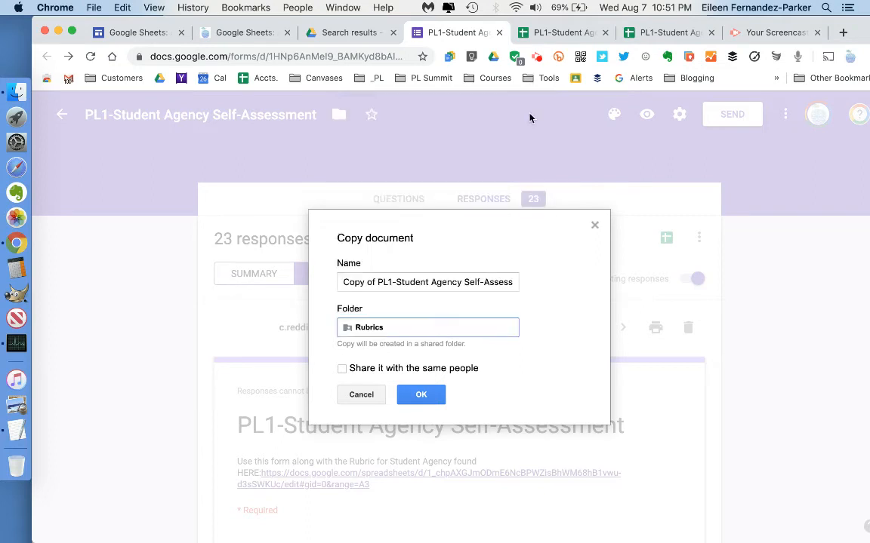
Step: Name the copy "Post PL1-Student Agency Self-Assessment" and create it in the Rubrics folder
left_click(377, 283)
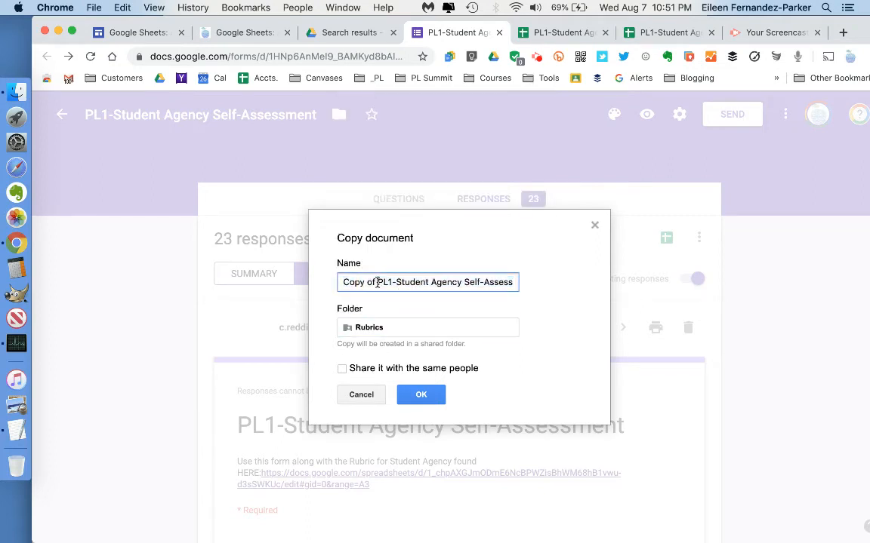
left_click_drag(378, 282, 325, 284)
key("BackSpace")
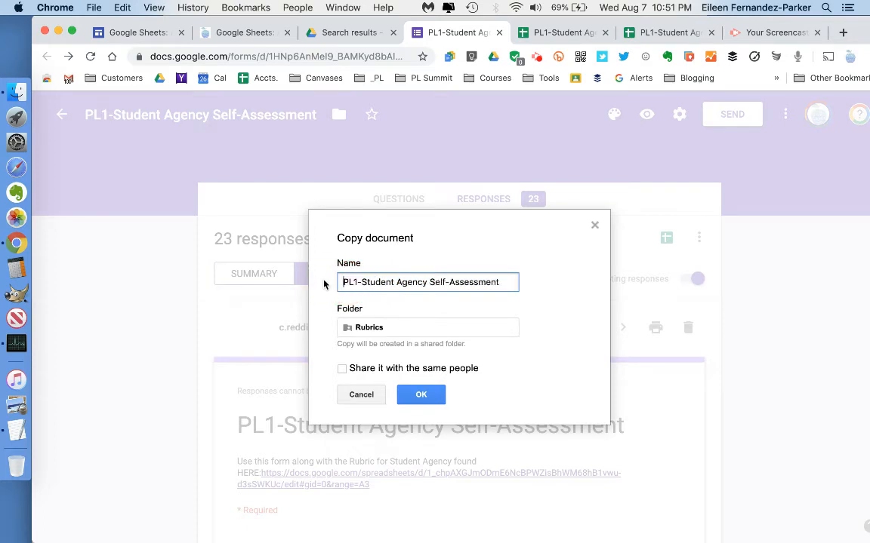
type("Post")
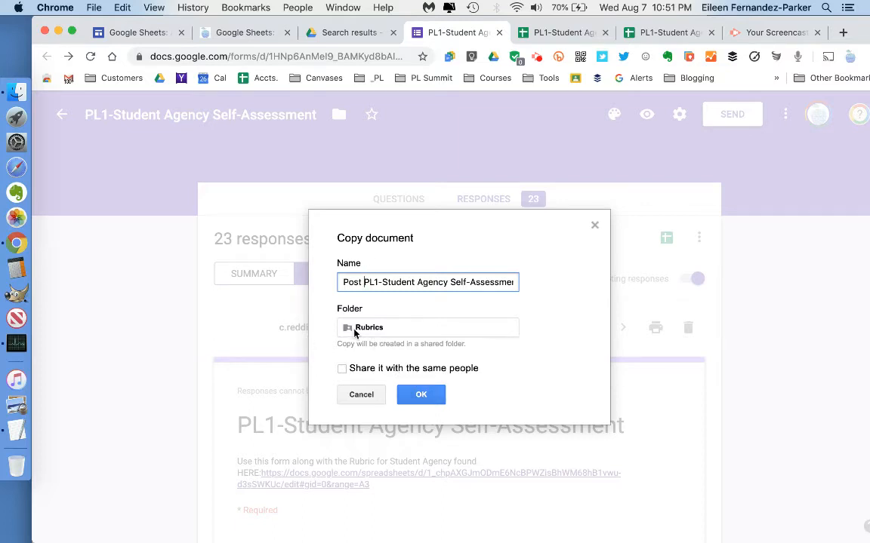
left_click(421, 395)
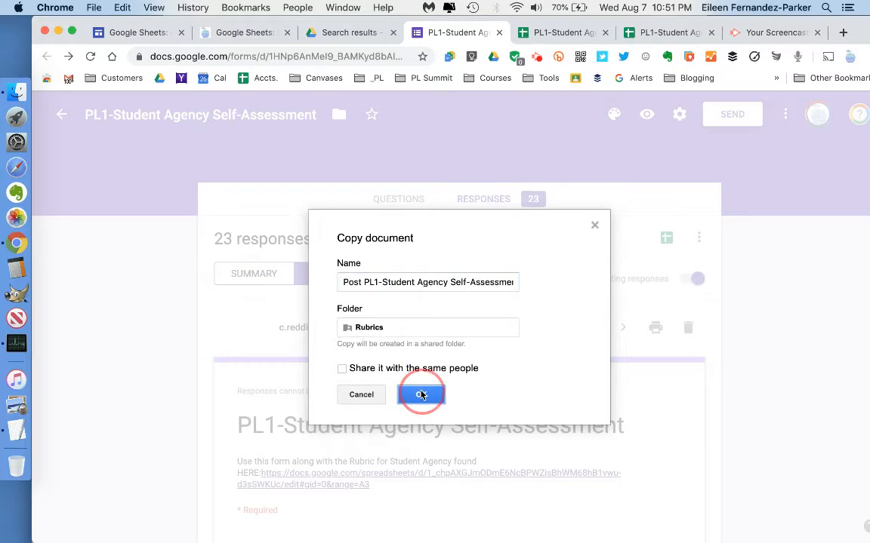
Step: Switch from the original form to the Post PL1-Student Agency Self-Assessment copy and check its heading and file name
left_click(407, 33)
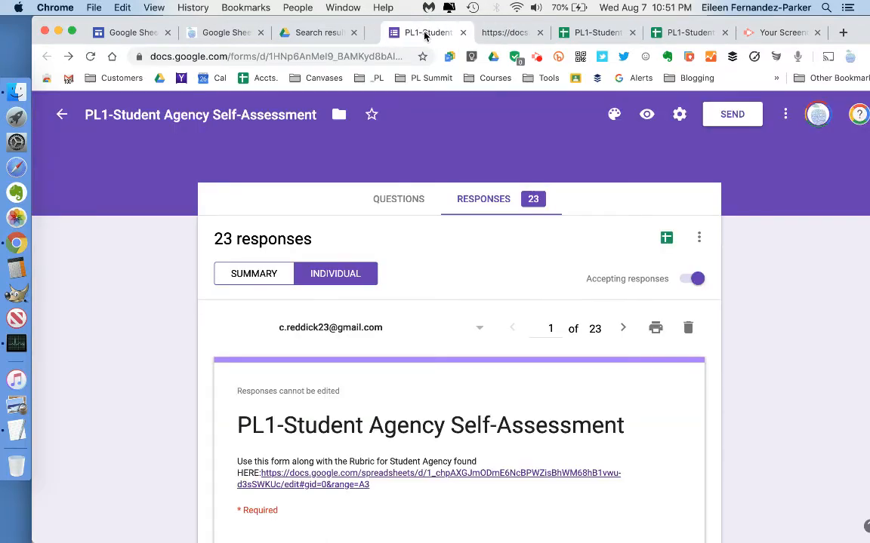
left_click(487, 35)
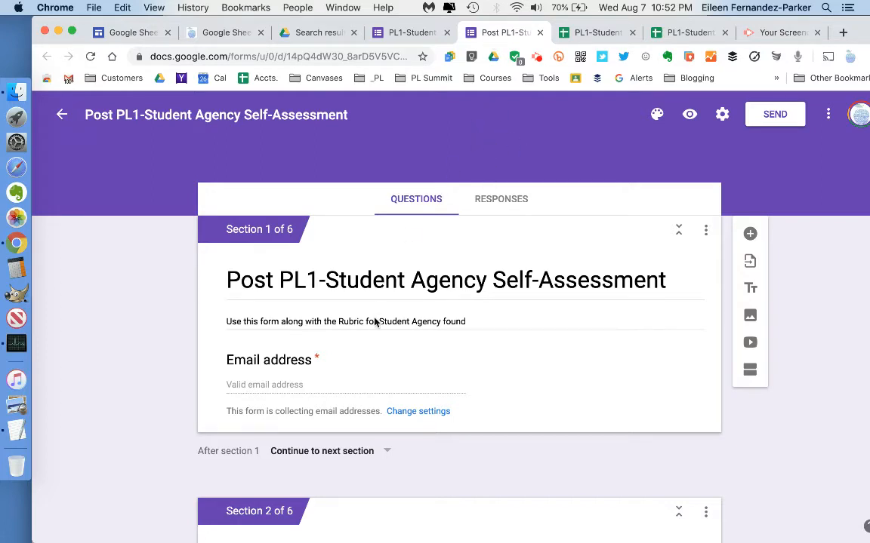
scroll(374, 318, "down", 2)
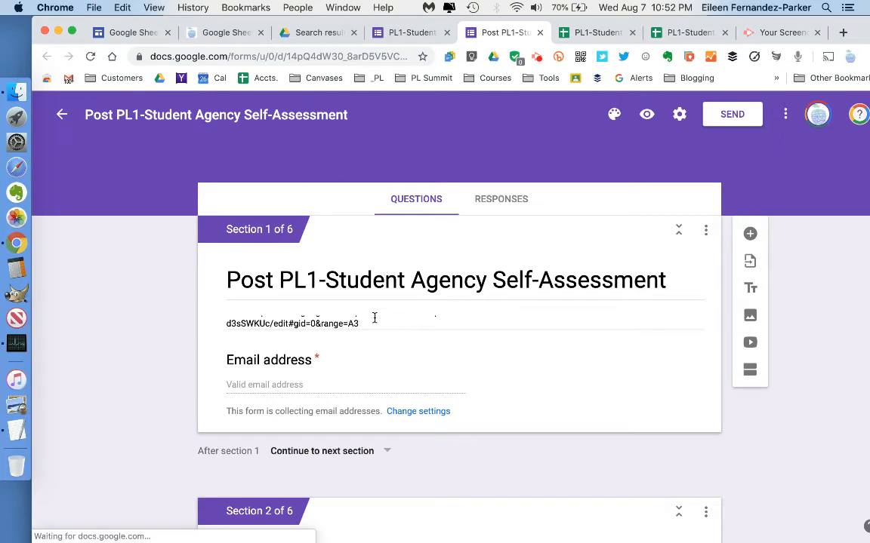
left_click(253, 279)
left_click(253, 279)
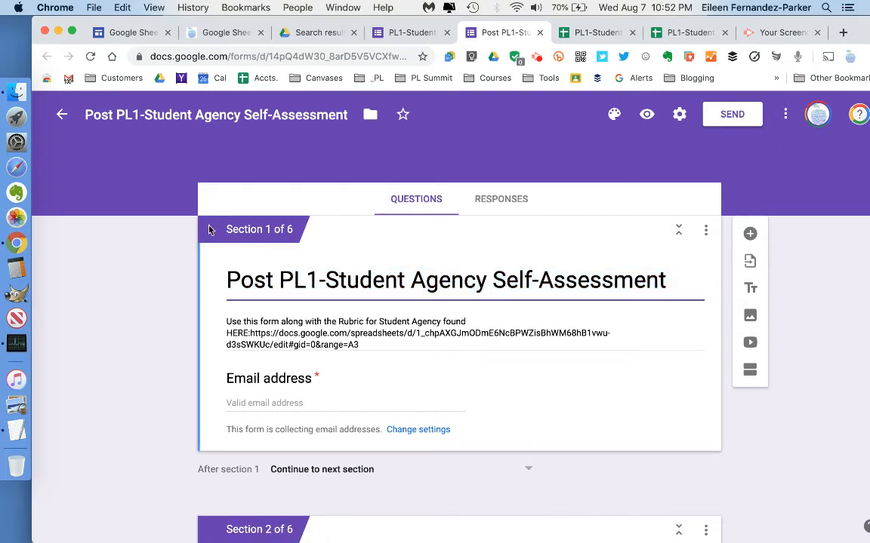
left_click(89, 114)
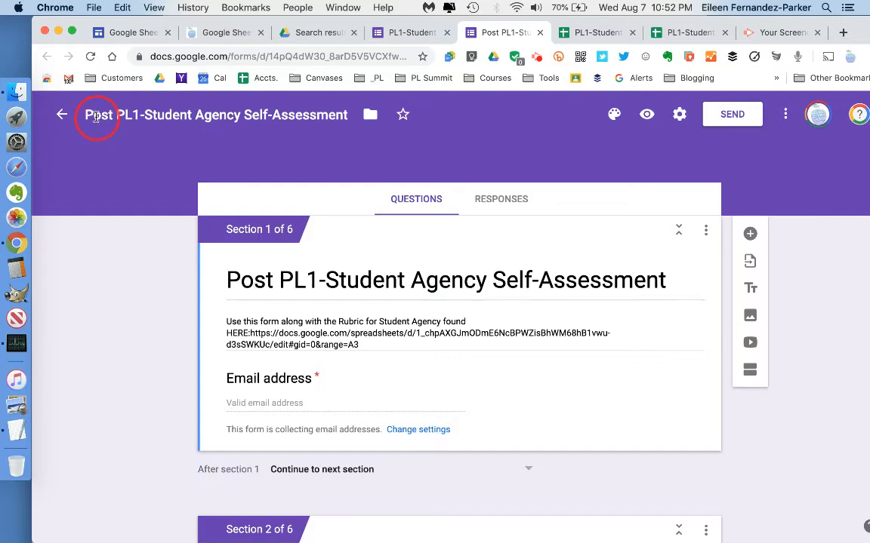
left_click(534, 204)
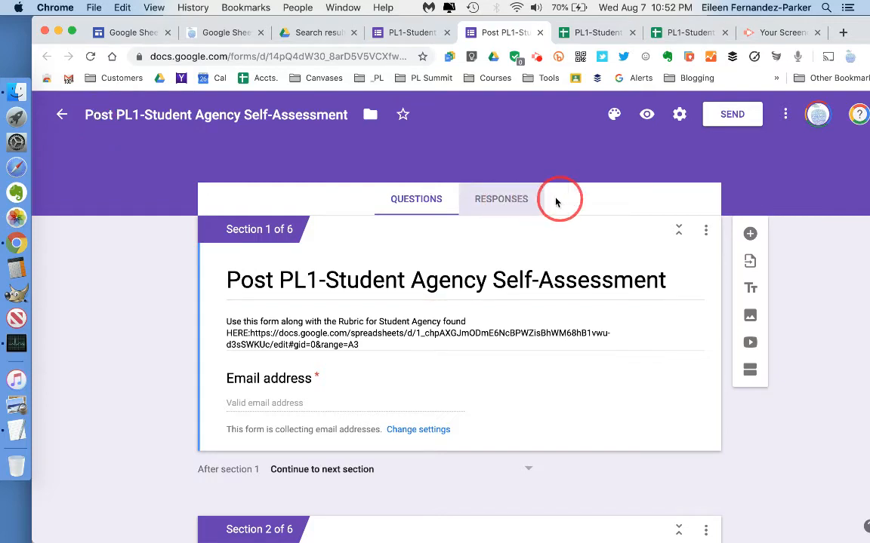
Step: Link the post form's responses to the existing spreadsheet "PL1-Student Agency Self-Assessment (Responses)"
left_click(506, 202)
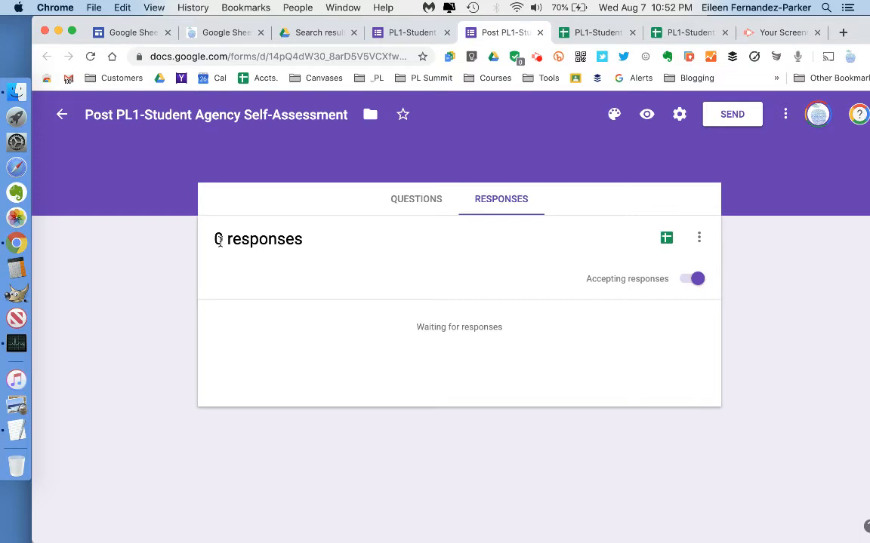
left_click(667, 239)
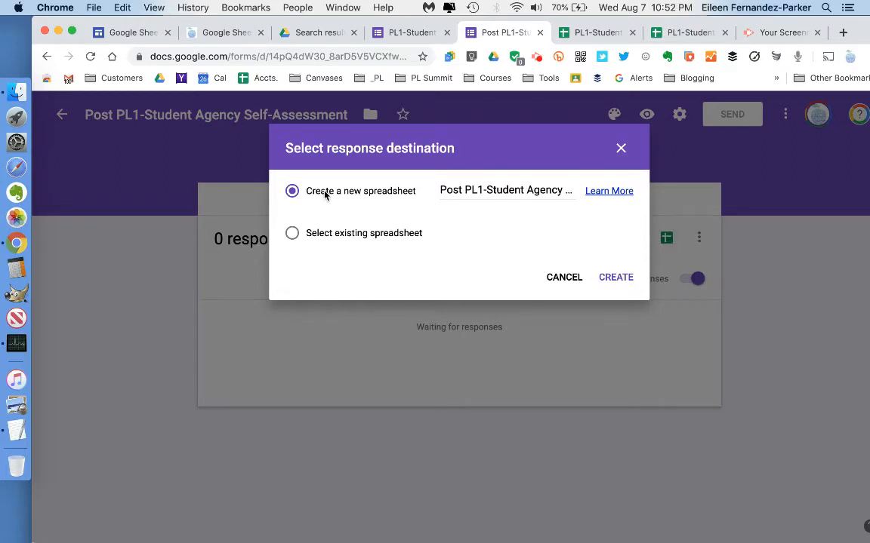
left_click_drag(322, 193, 381, 196)
left_click(317, 237)
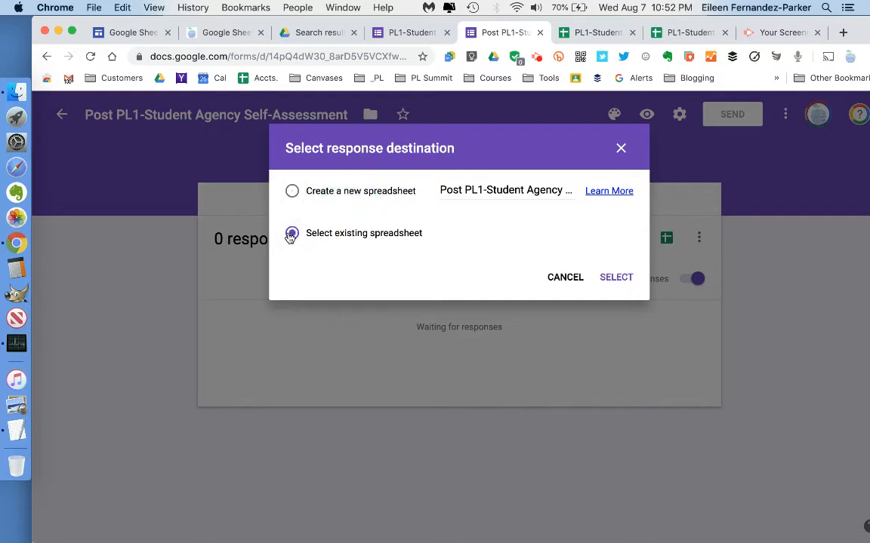
left_click(617, 279)
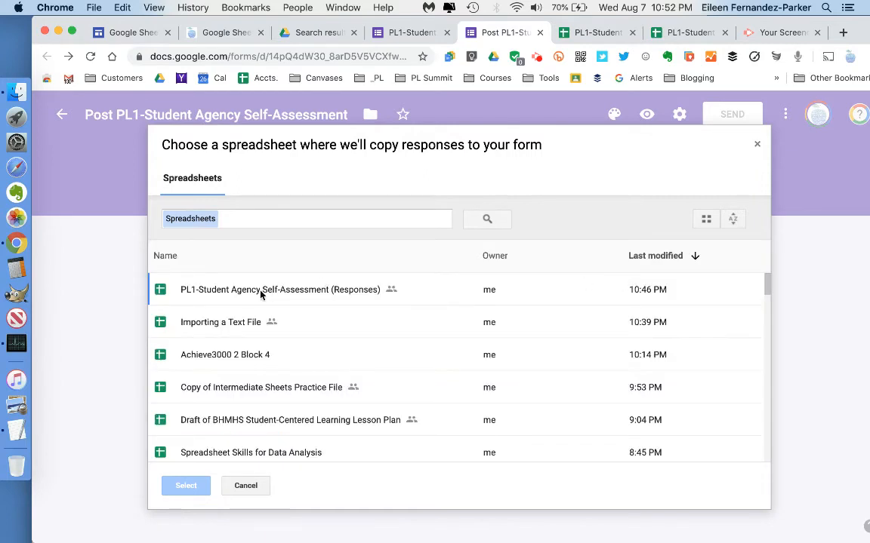
left_click(223, 294)
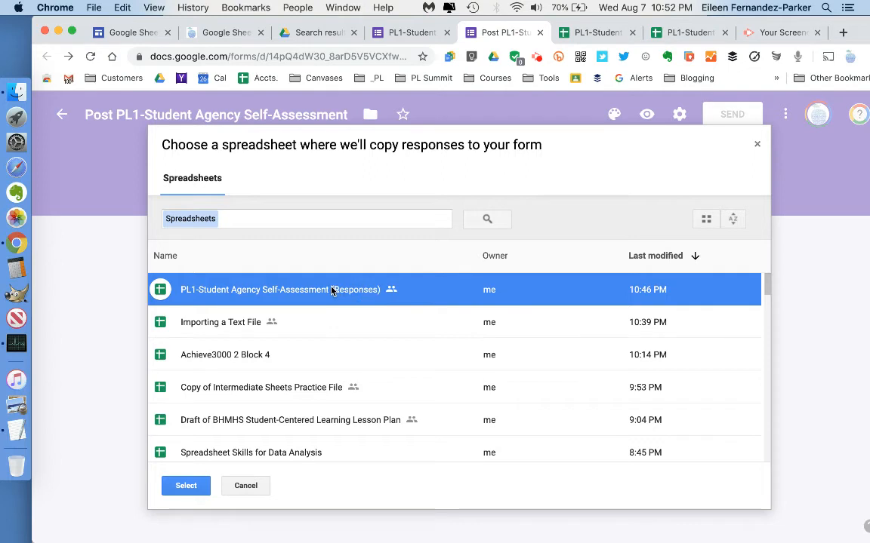
left_click(186, 485)
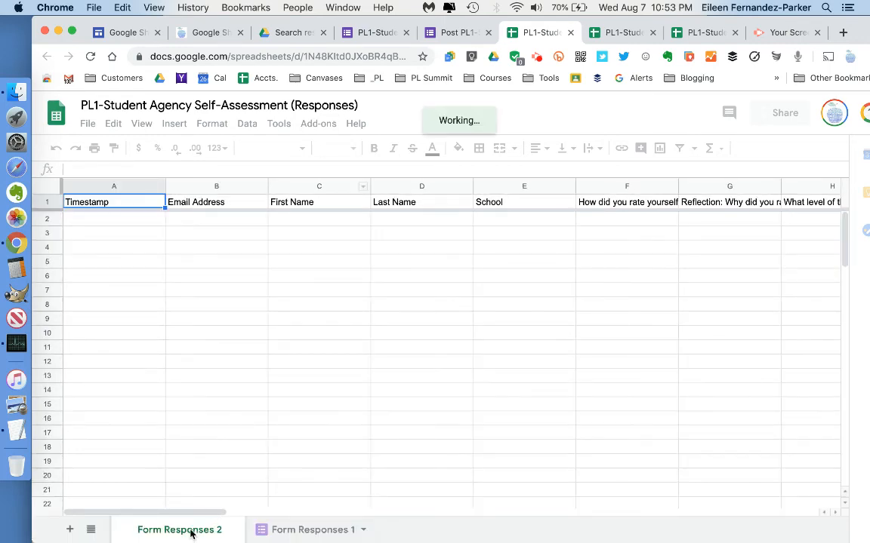
Step: Compare the new Form Responses 2 sheet with the original Form Responses 1 sheet
left_click(191, 532)
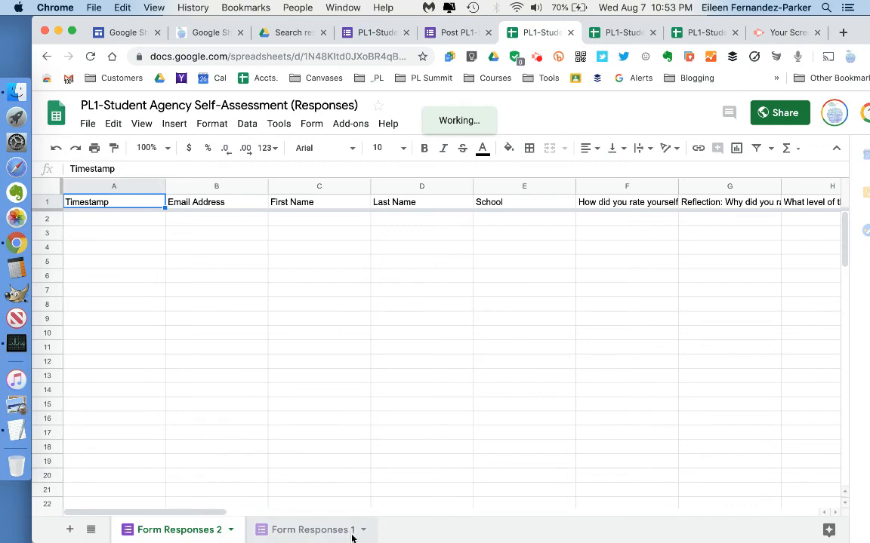
left_click(351, 532)
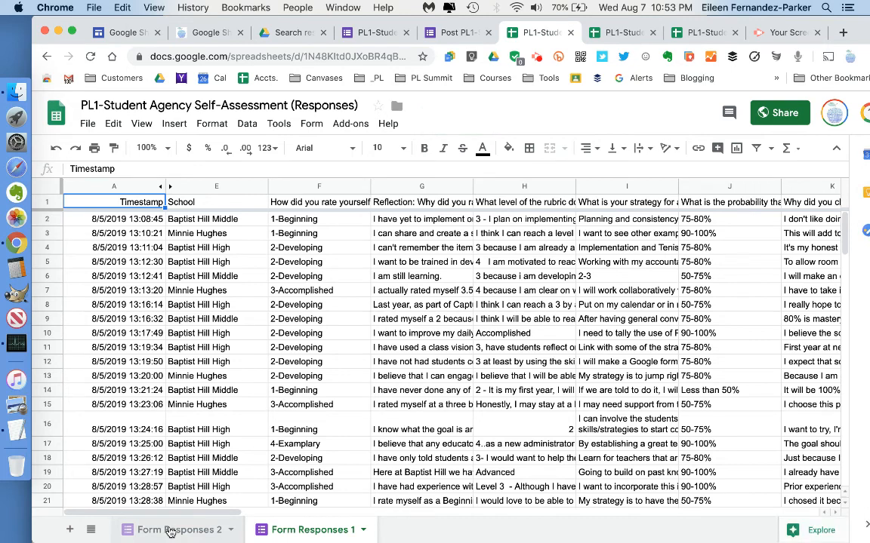
left_click(170, 531)
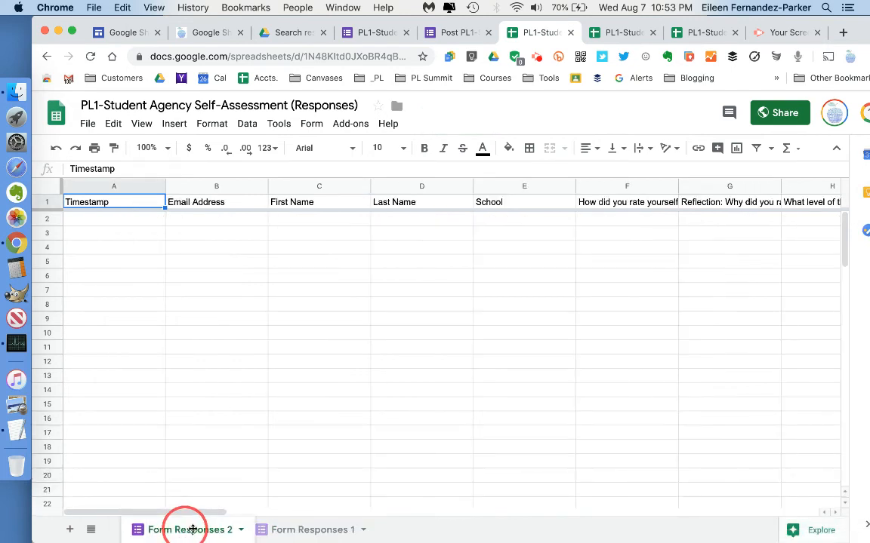
Step: Move the Form Responses 2 sheet after Form Responses 1, rename it "Post Responses", and show the Form Responses 1 sheet
left_click_drag(192, 530, 306, 538)
double_click(309, 531)
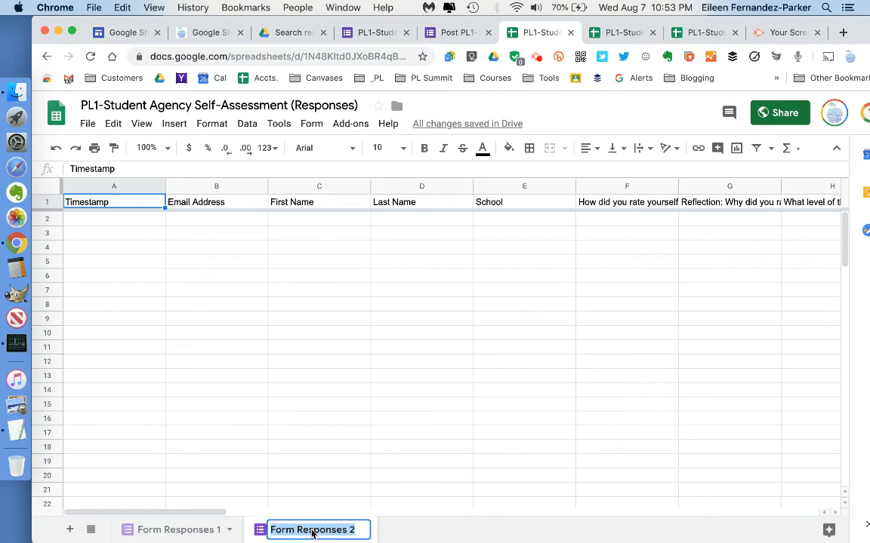
type("Post Respo")
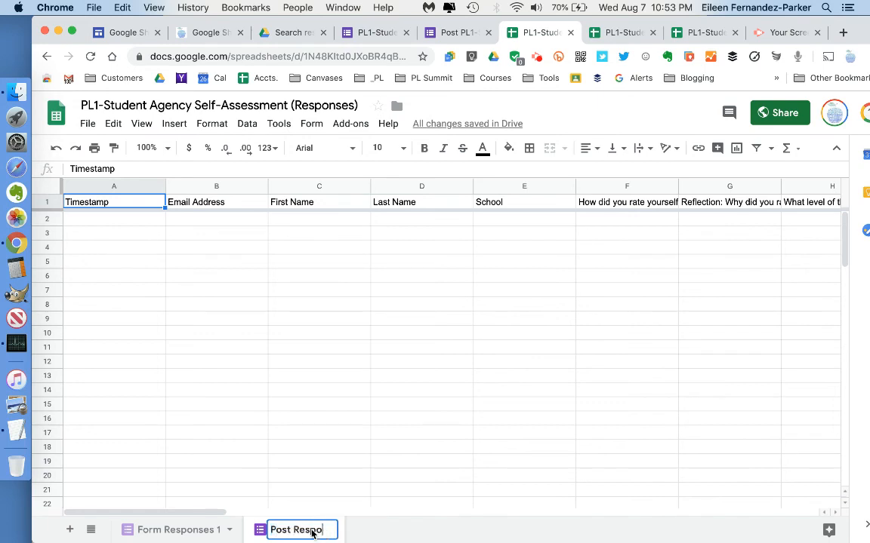
type("nses")
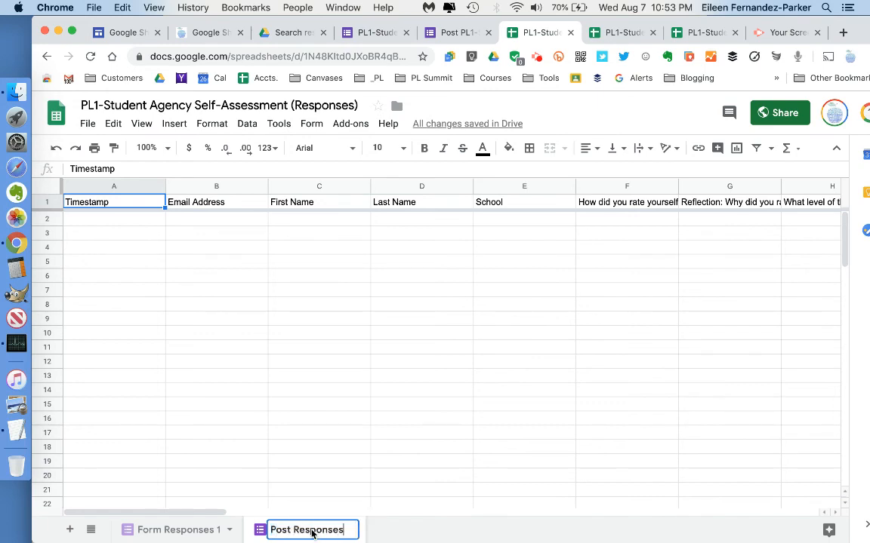
left_click(172, 530)
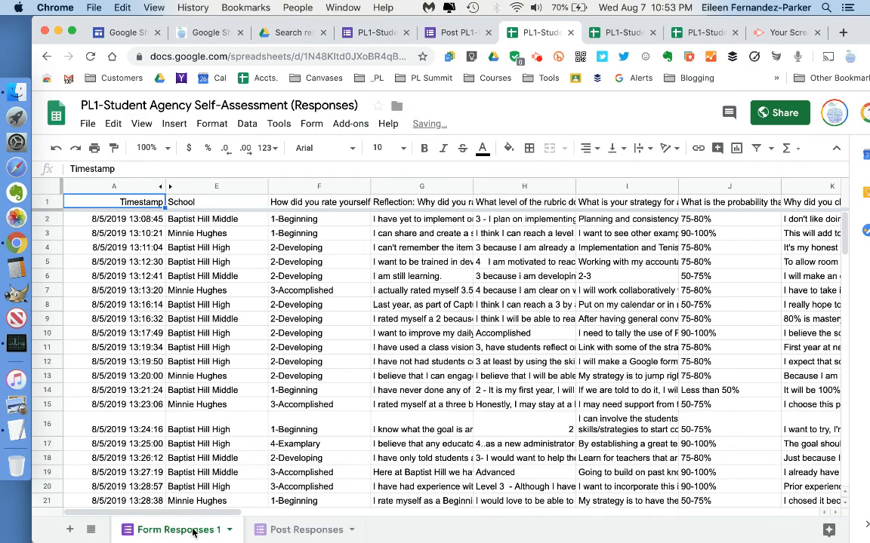
Step: Return to the original PL1-Student Agency Self-Assessment form
left_click(382, 34)
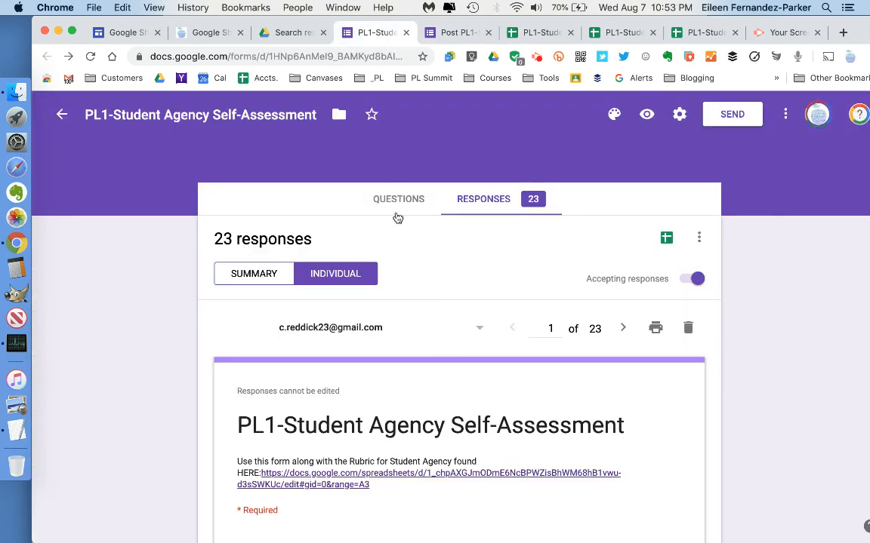